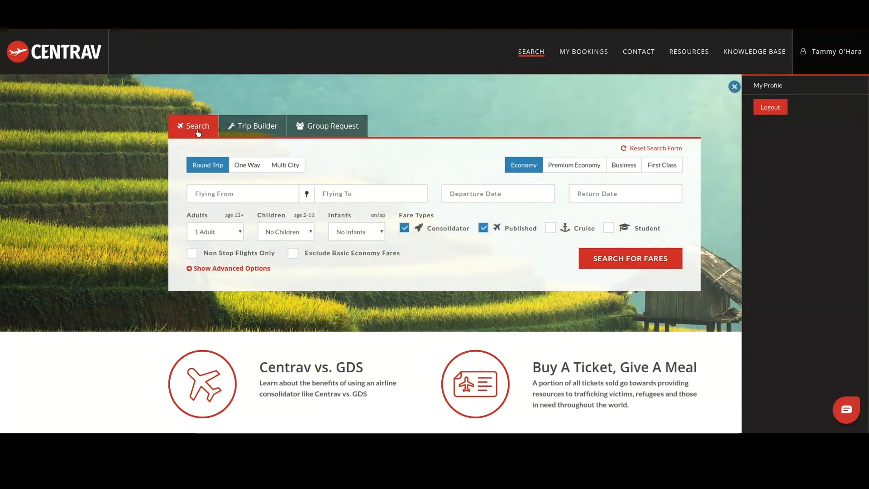
- Look at the Trip Builder and Group Request forms, and return to the standard flight search form
{"action": "left_click", "coordinate": [266, 132]}
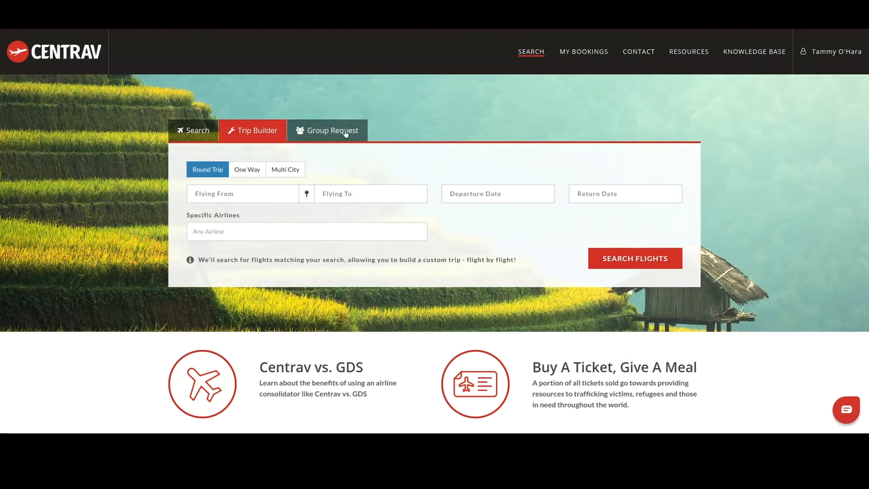
{"action": "left_click", "coordinate": [328, 128]}
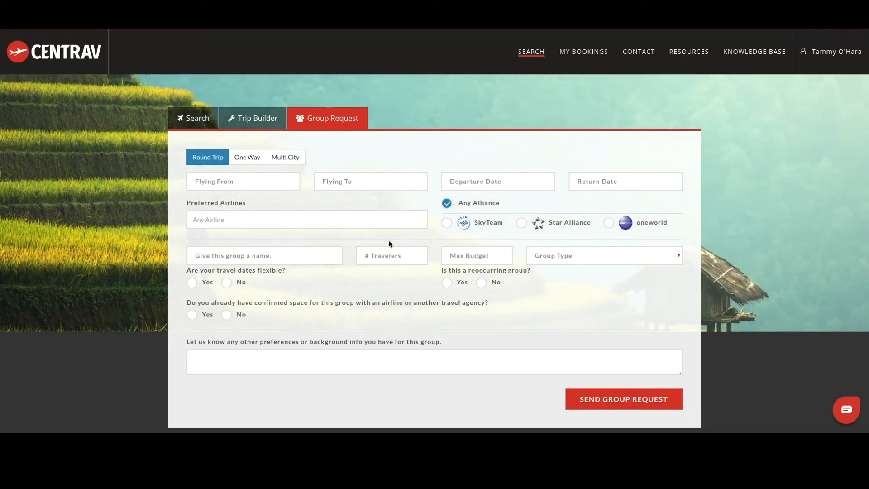
{"action": "left_click", "coordinate": [201, 126]}
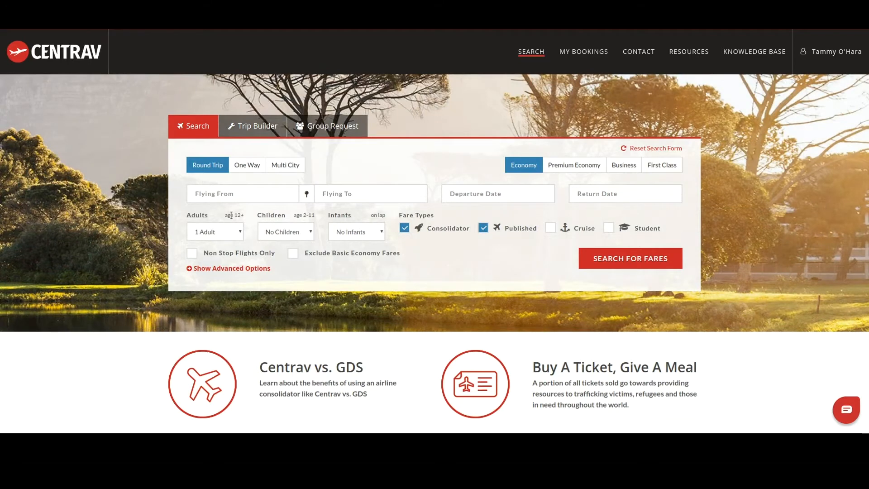
- Set the round trip to fly from ATL - Atlanta to LHR - London Heathrow
{"action": "left_click", "coordinate": [241, 201]}
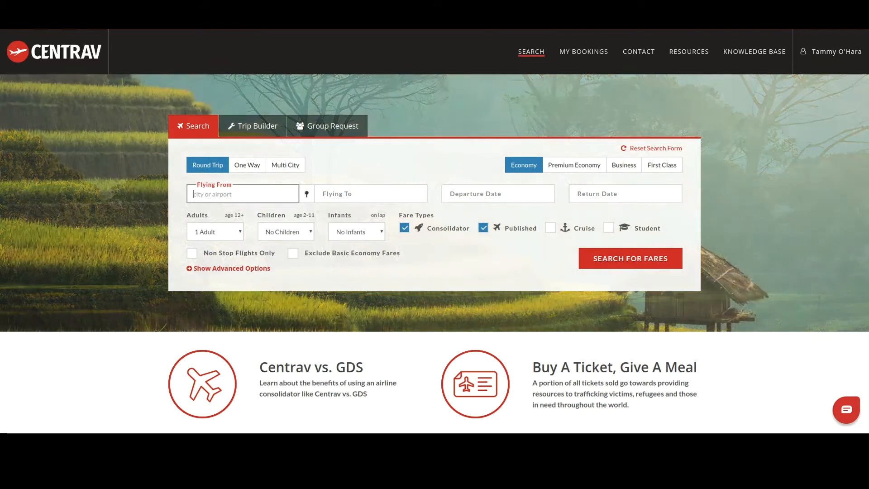
{"action": "type", "text": "atl"}
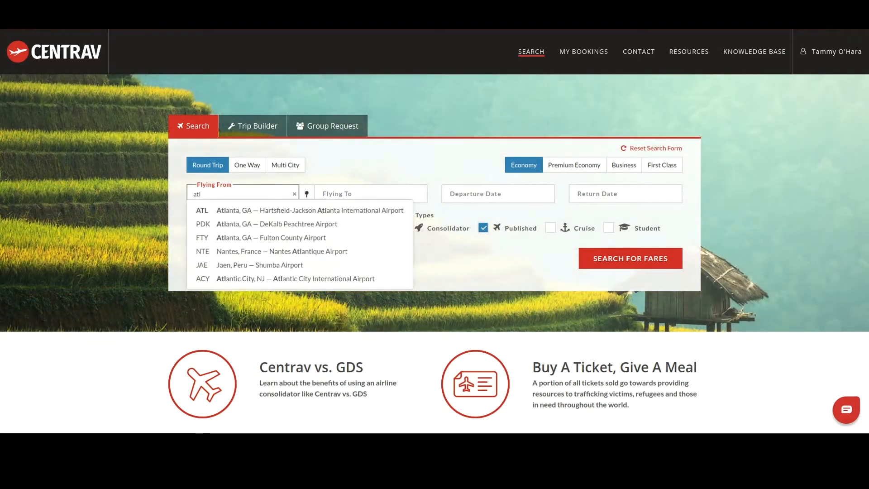
{"action": "left_click", "coordinate": [250, 213]}
{"action": "left_click", "coordinate": [366, 200]}
{"action": "type", "text": "l"}
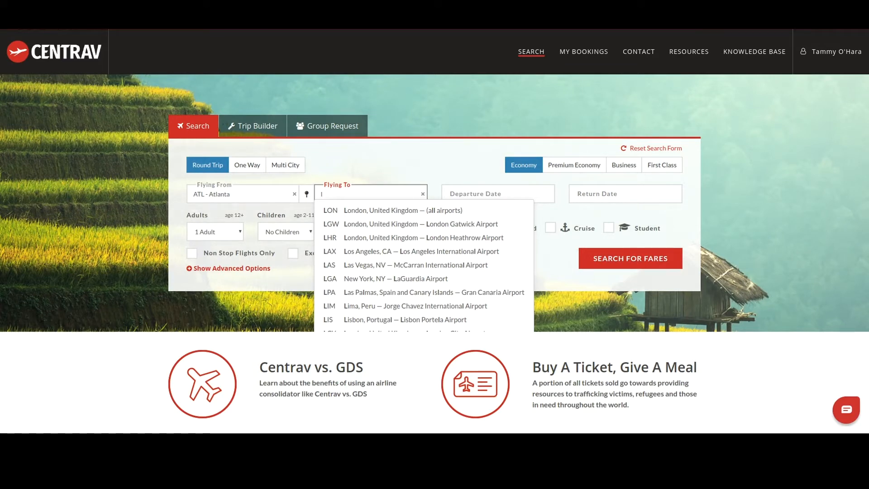
{"action": "type", "text": "hr"}
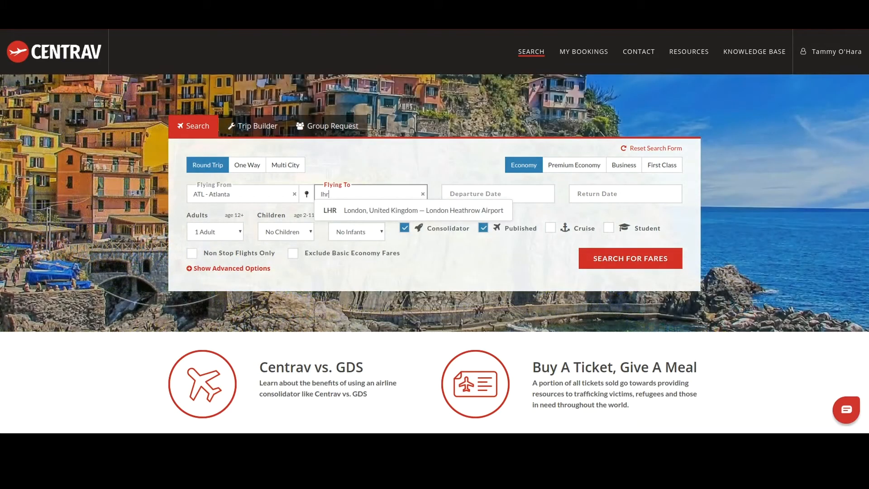
{"action": "left_click", "coordinate": [379, 212]}
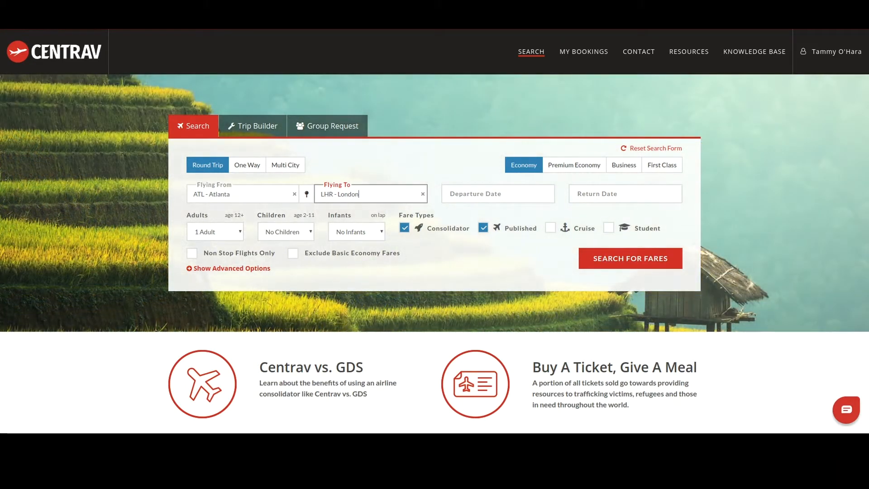
- Set the departure date to 12/24/2019 and the return date to 01/04/2020
{"action": "left_click", "coordinate": [474, 195]}
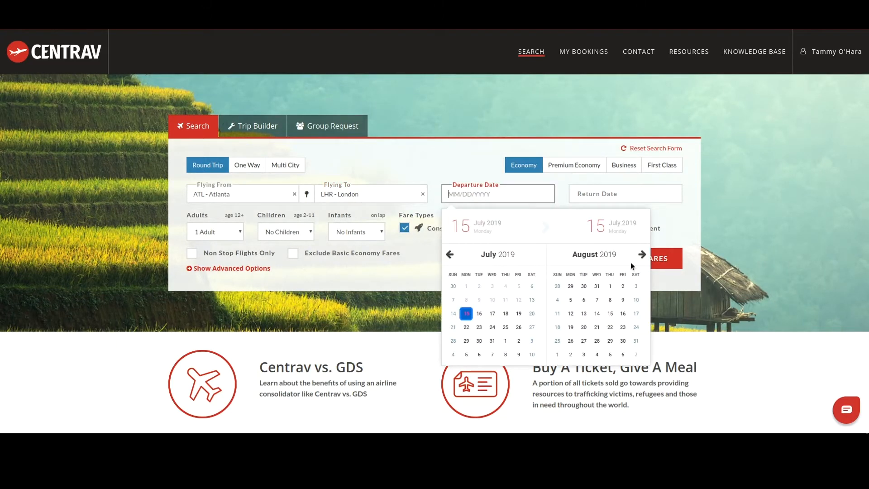
{"action": "left_click", "coordinate": [642, 255]}
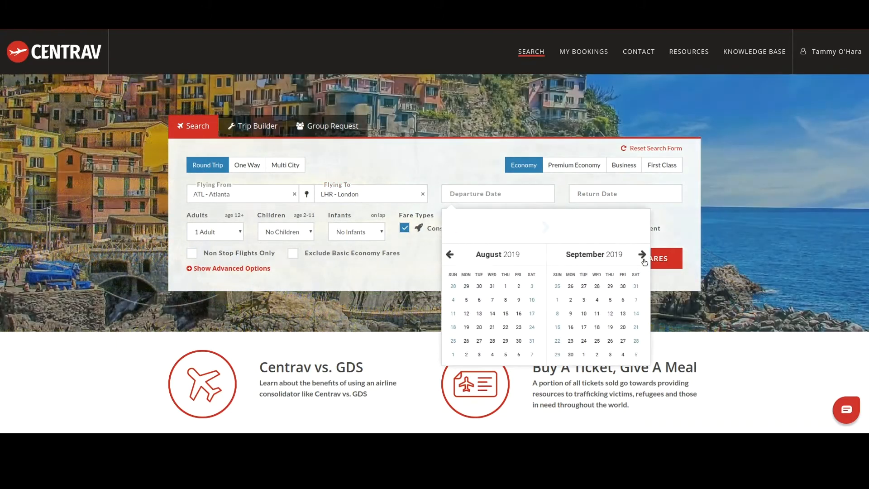
{"action": "left_click", "coordinate": [643, 258]}
{"action": "left_click", "coordinate": [643, 258]}
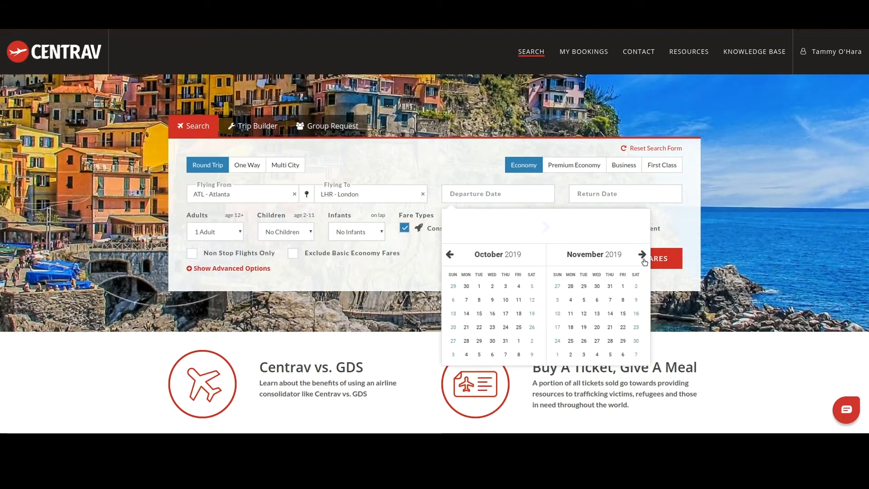
{"action": "left_click", "coordinate": [643, 259]}
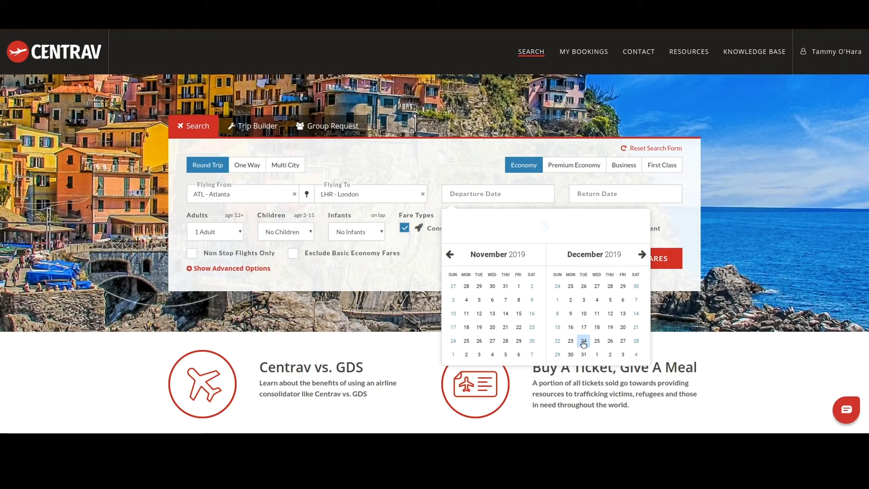
{"action": "left_click", "coordinate": [584, 342]}
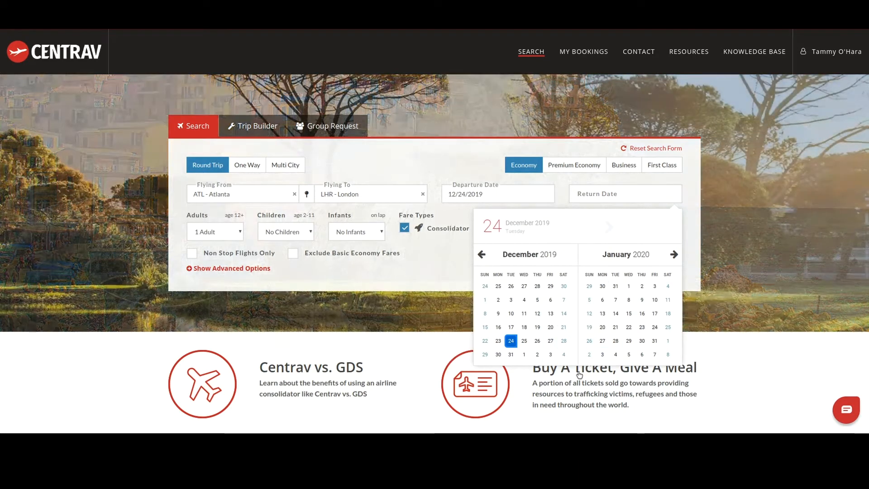
{"action": "left_click", "coordinate": [564, 356]}
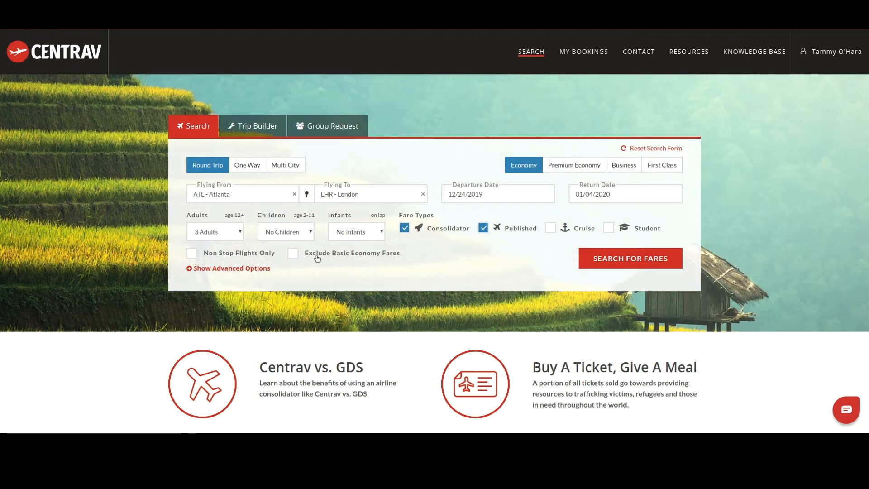
- Exclude basic economy fares and show the advanced search options, leaving the minimum connection time at No Minimum
{"action": "left_click", "coordinate": [293, 254]}
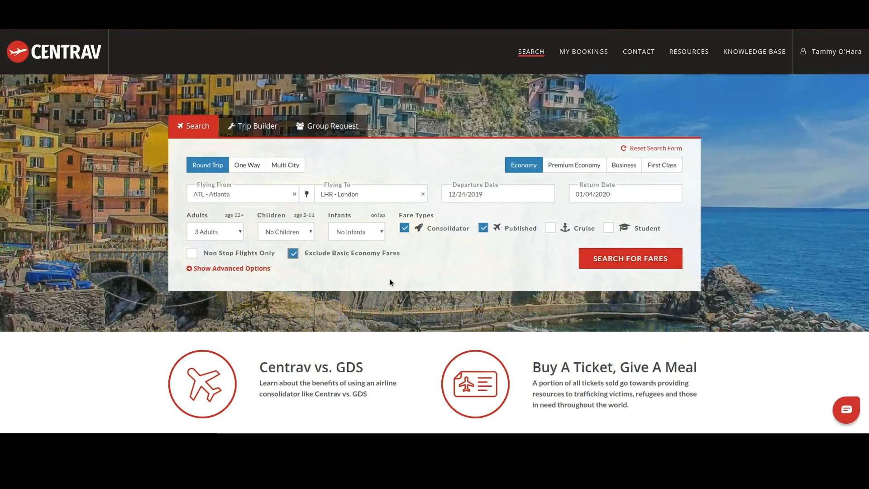
{"action": "left_click", "coordinate": [248, 269]}
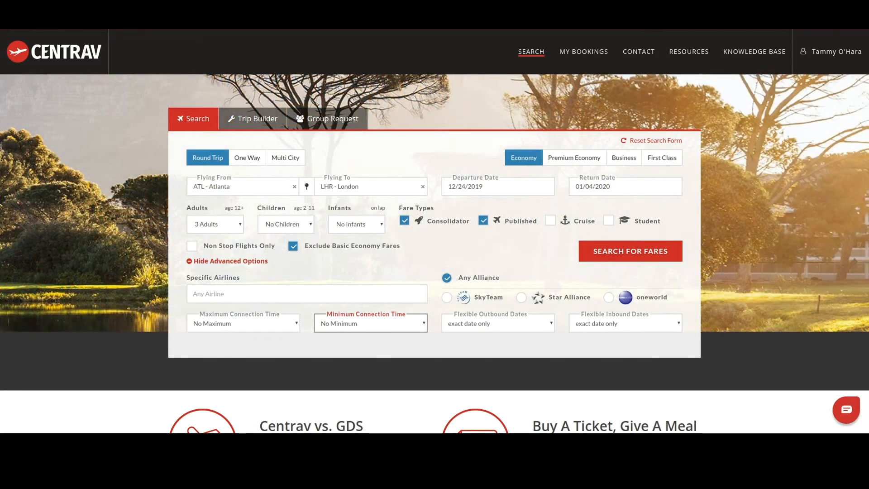
{"action": "left_click", "coordinate": [390, 344]}
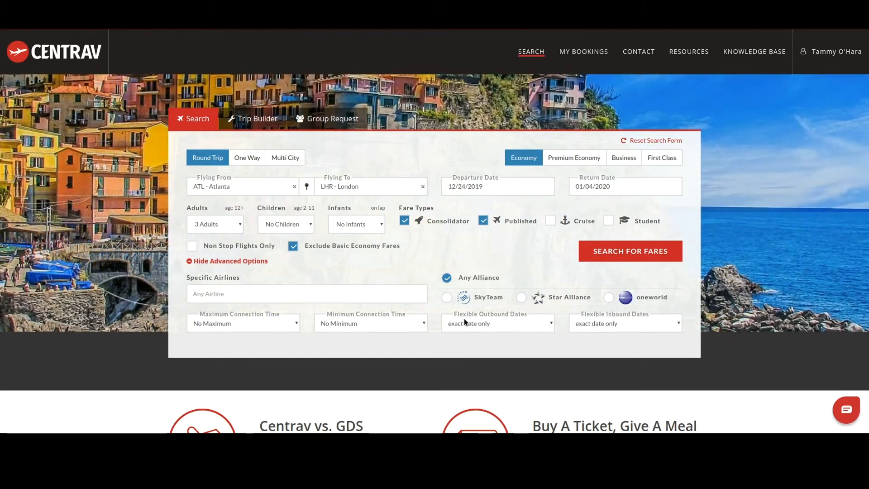
- Set the flexible outbound dates to 2 days after and the flexible inbound dates to 1 day before
{"action": "left_click", "coordinate": [514, 327]}
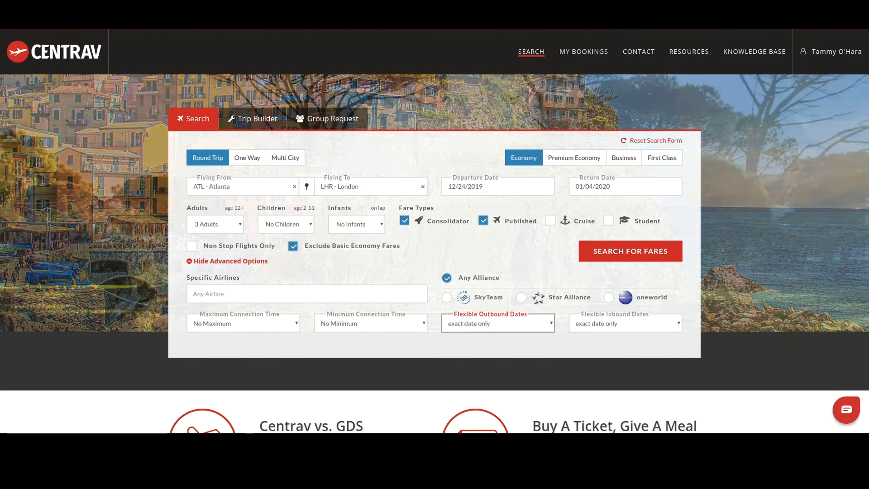
{"action": "left_click", "coordinate": [502, 349]}
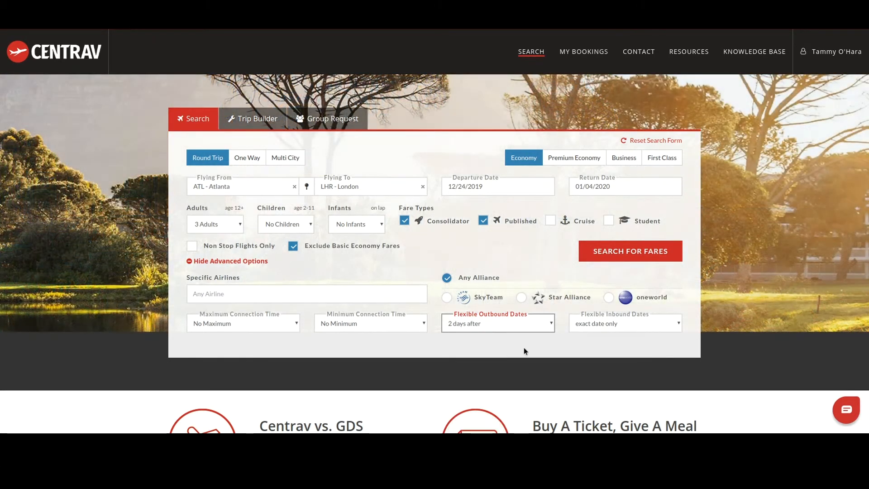
{"action": "left_click", "coordinate": [630, 321]}
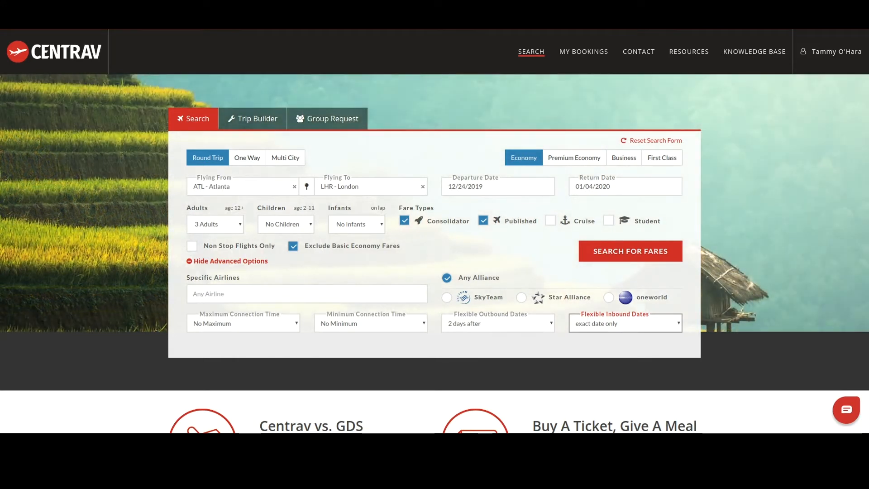
{"action": "left_click", "coordinate": [593, 347]}
{"action": "left_click", "coordinate": [542, 347]}
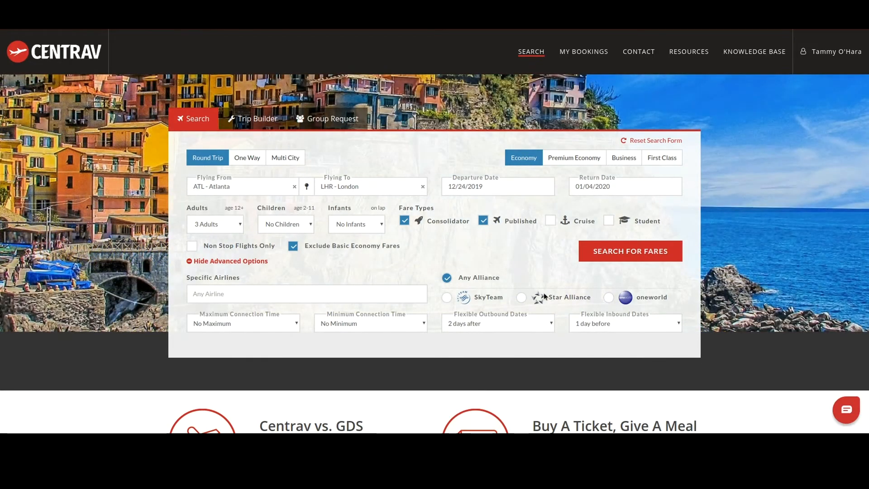
- Search for fares and check Virgin Atlantic's published and consolidator fares in the fare matrix
{"action": "left_click", "coordinate": [620, 261]}
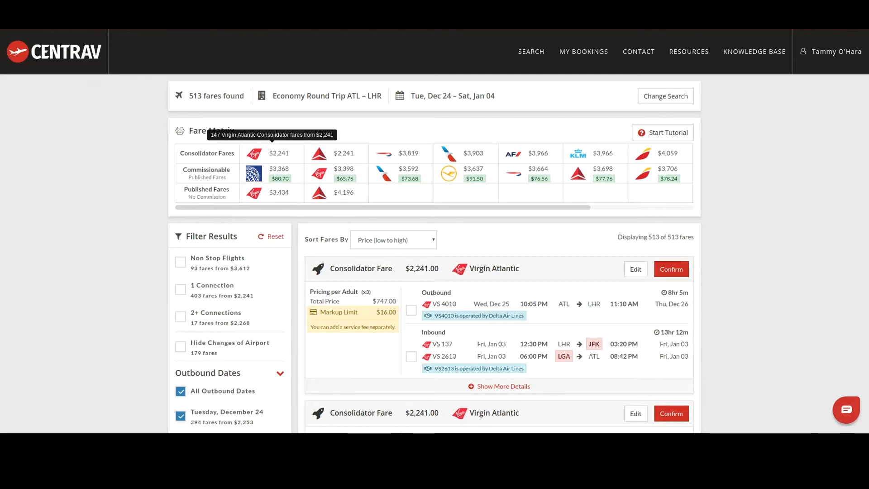
{"action": "mouse_move", "coordinate": [279, 202]}
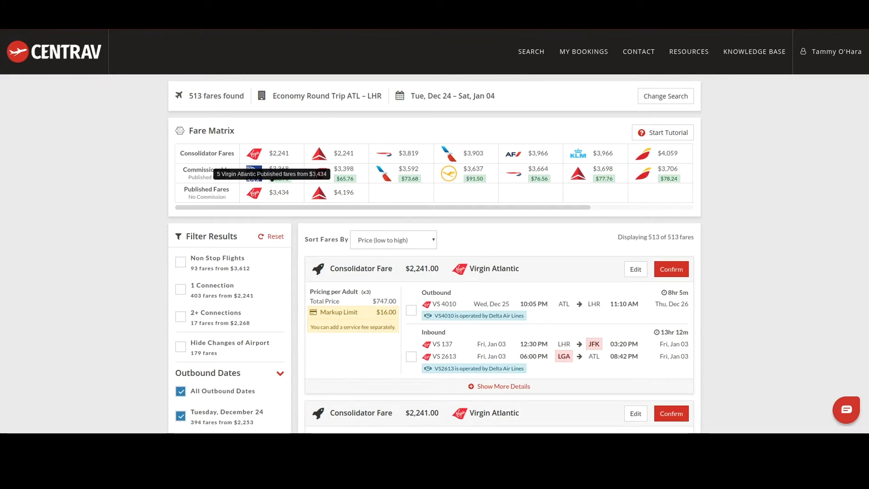
{"action": "mouse_move", "coordinate": [280, 159]}
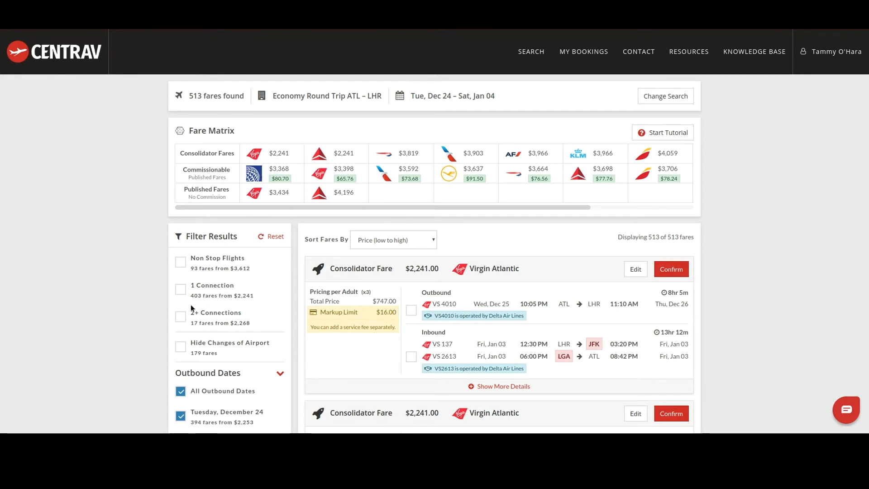
- Filter the fare results to non stop flights only and skim the filtered list
{"action": "left_click", "coordinate": [182, 263]}
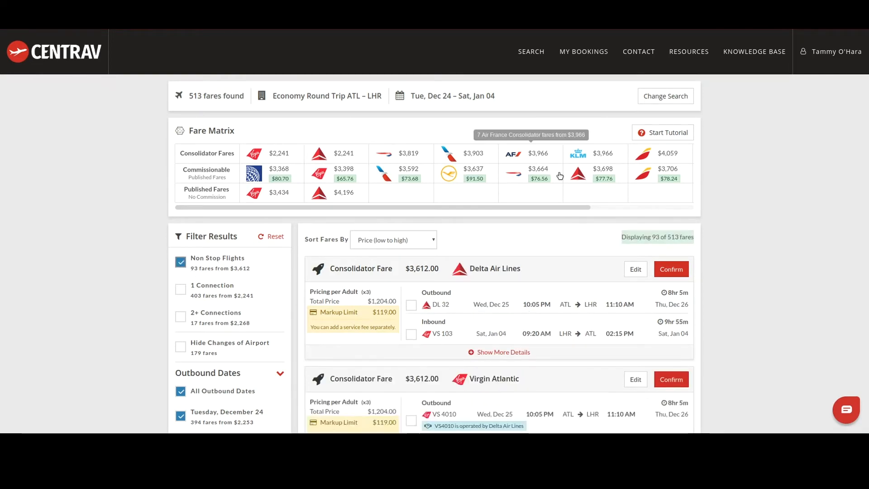
{"action": "scroll", "coordinate": [740, 226], "scroll_direction": "down", "scroll_amount": 2}
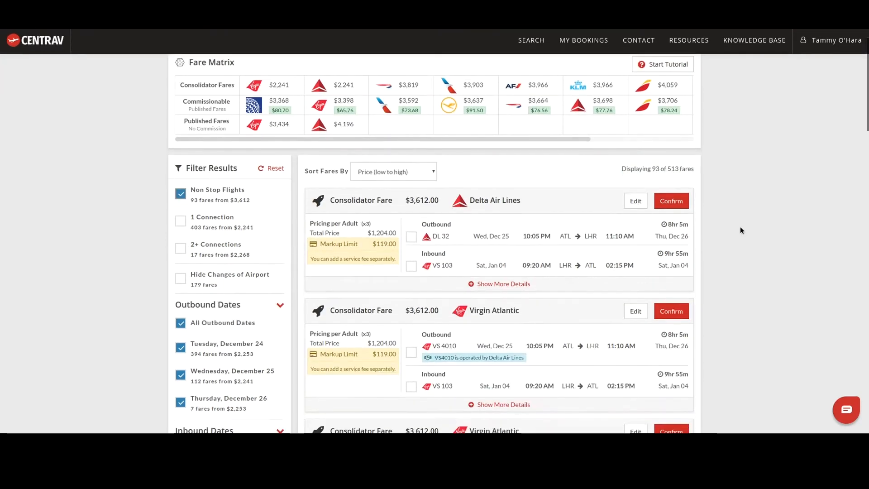
{"action": "scroll", "coordinate": [740, 229], "scroll_direction": "down", "scroll_amount": 2}
{"action": "scroll", "coordinate": [740, 229], "scroll_direction": "up", "scroll_amount": 3}
{"action": "scroll", "coordinate": [740, 229], "scroll_direction": "up", "scroll_amount": 1}
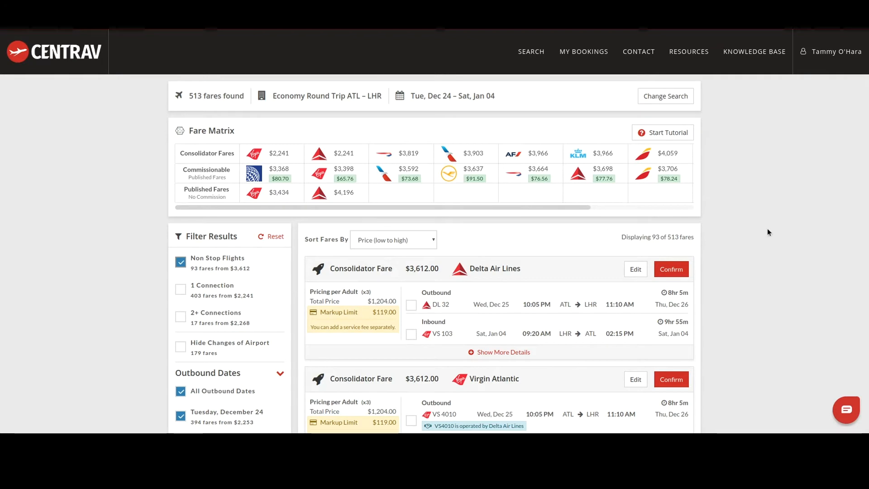
- Examine the non stop fares' prices, markup limits, airlines and flight times, along with the remaining result filters
{"action": "scroll", "coordinate": [770, 229], "scroll_direction": "down", "scroll_amount": 2}
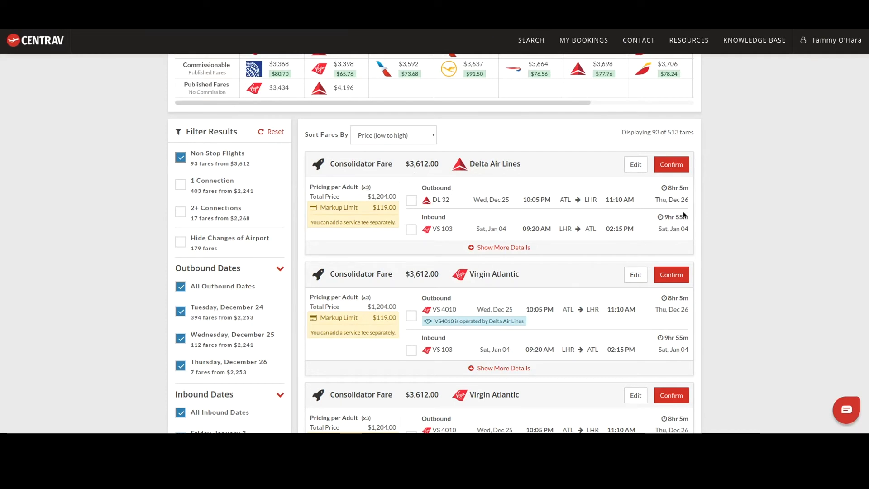
{"action": "scroll", "coordinate": [684, 215], "scroll_direction": "down", "scroll_amount": 2}
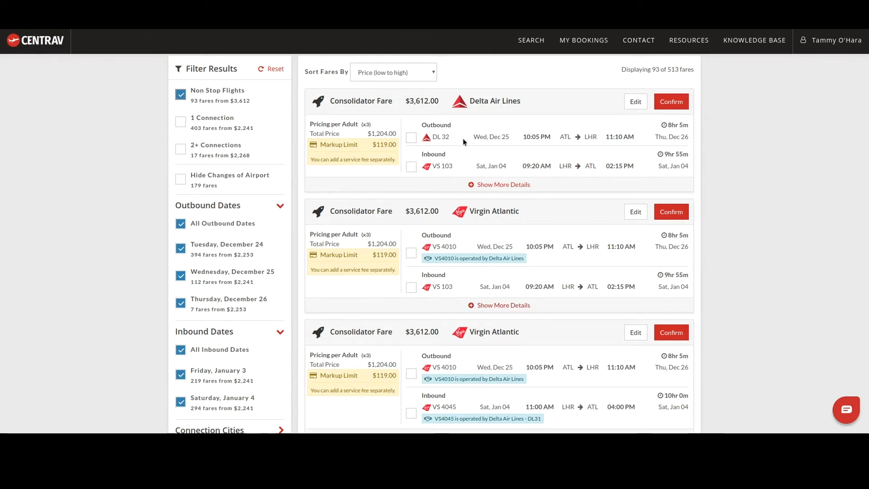
{"action": "scroll", "coordinate": [524, 157], "scroll_direction": "down", "scroll_amount": 5}
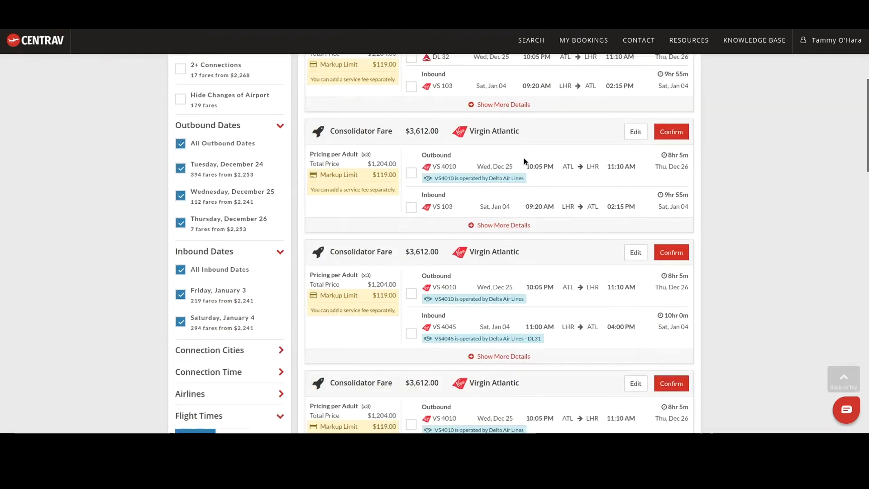
{"action": "scroll", "coordinate": [518, 243], "scroll_direction": "down", "scroll_amount": 1}
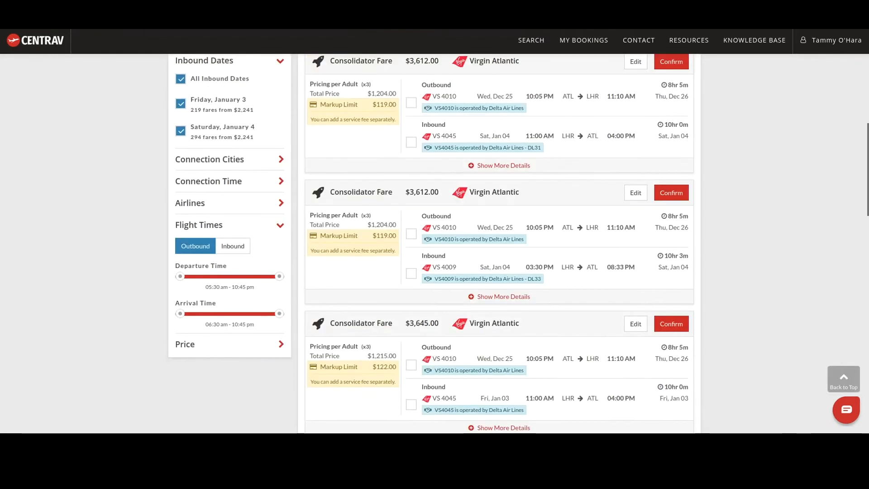
{"action": "scroll", "coordinate": [518, 244], "scroll_direction": "down", "scroll_amount": 4}
{"action": "scroll", "coordinate": [492, 370], "scroll_direction": "down", "scroll_amount": 3}
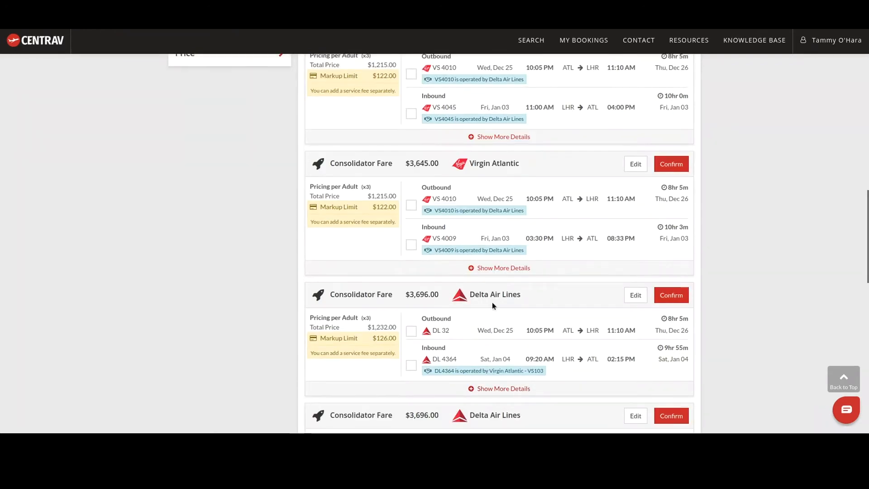
{"action": "scroll", "coordinate": [512, 364], "scroll_direction": "up", "scroll_amount": 9}
{"action": "scroll", "coordinate": [512, 364], "scroll_direction": "up", "scroll_amount": 8}
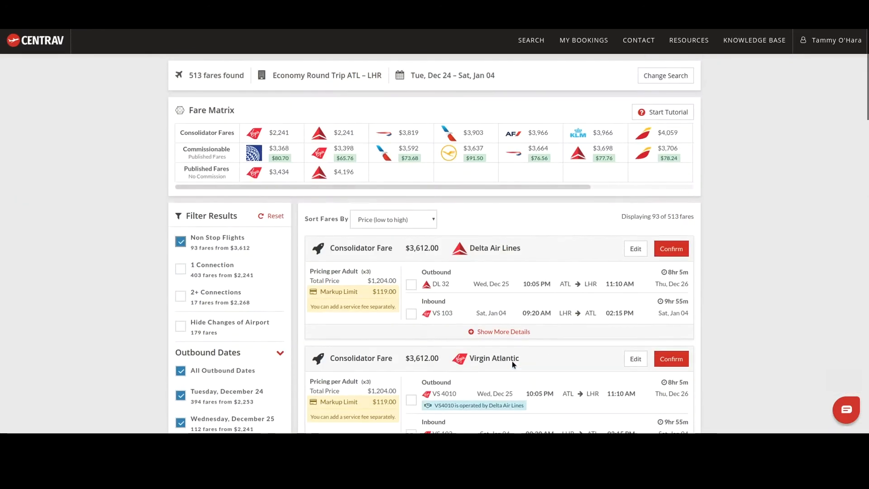
{"action": "scroll", "coordinate": [507, 383], "scroll_direction": "down", "scroll_amount": 2}
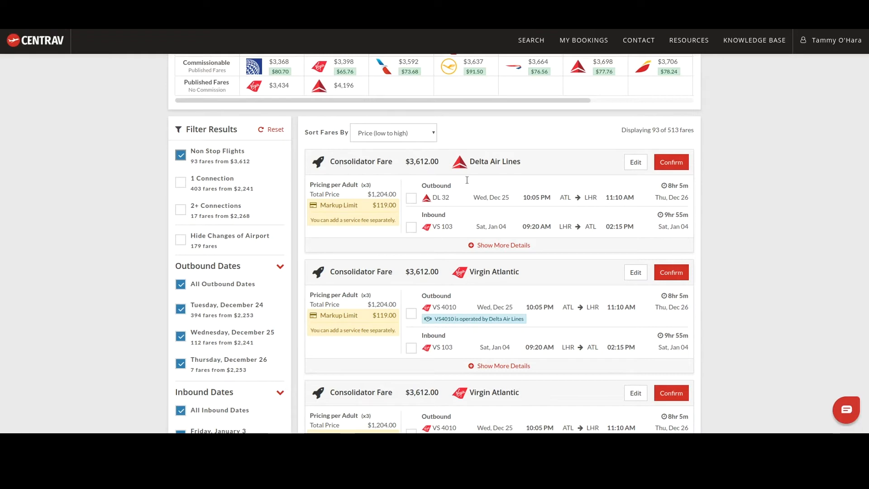
{"action": "scroll", "coordinate": [705, 235], "scroll_direction": "down", "scroll_amount": 1}
{"action": "scroll", "coordinate": [705, 235], "scroll_direction": "up", "scroll_amount": 4}
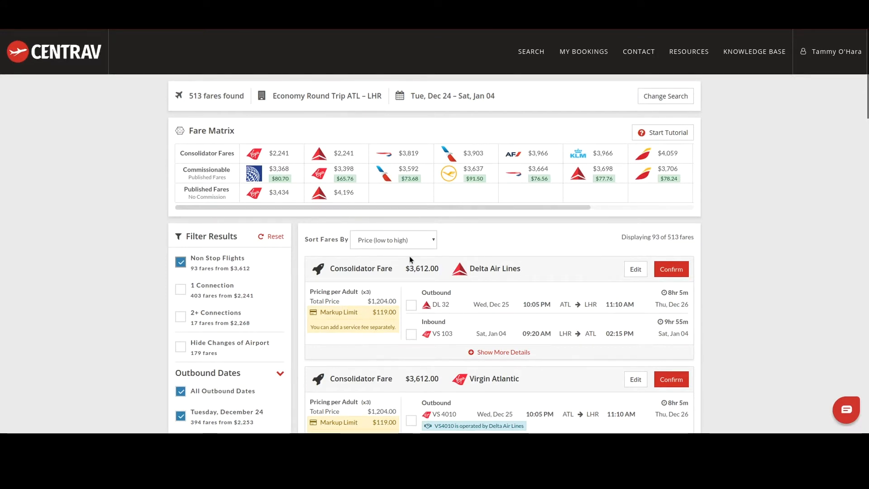
- Check Delta Air Lines' non-commissionable published fare in the fare matrix
{"action": "scroll", "coordinate": [458, 292], "scroll_direction": "down", "scroll_amount": 1}
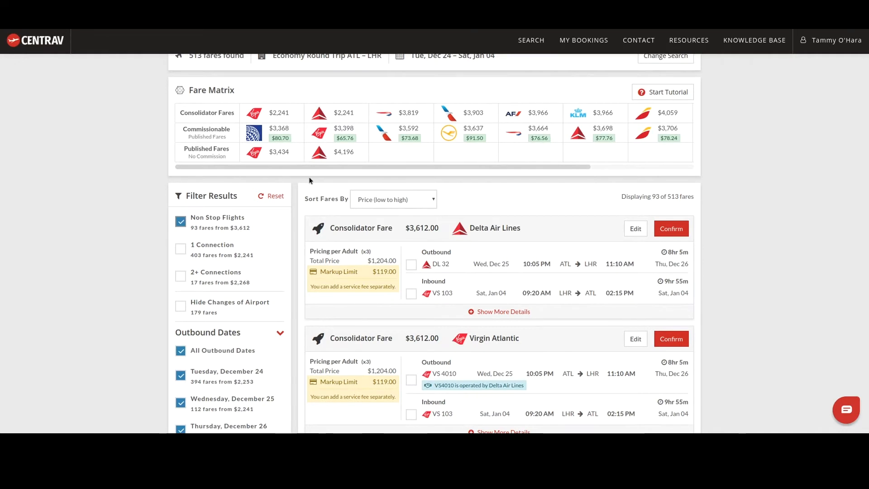
{"action": "left_click", "coordinate": [339, 157]}
{"action": "left_click", "coordinate": [339, 158]}
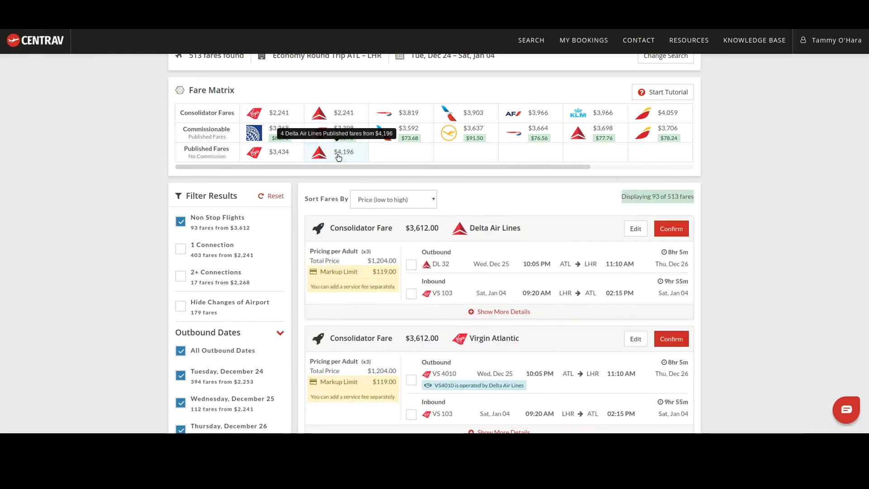
- Skim the non stop fares in ascending price order, looking at where commissionable published fares mix with consolidator fares
{"action": "scroll", "coordinate": [450, 249], "scroll_direction": "down", "scroll_amount": 3}
{"action": "scroll", "coordinate": [449, 248], "scroll_direction": "down", "scroll_amount": 5}
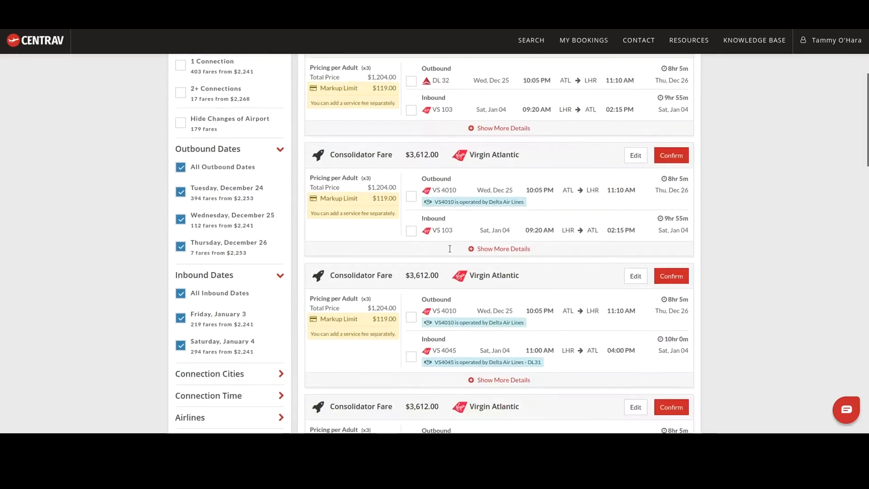
{"action": "scroll", "coordinate": [498, 244], "scroll_direction": "down", "scroll_amount": 12}
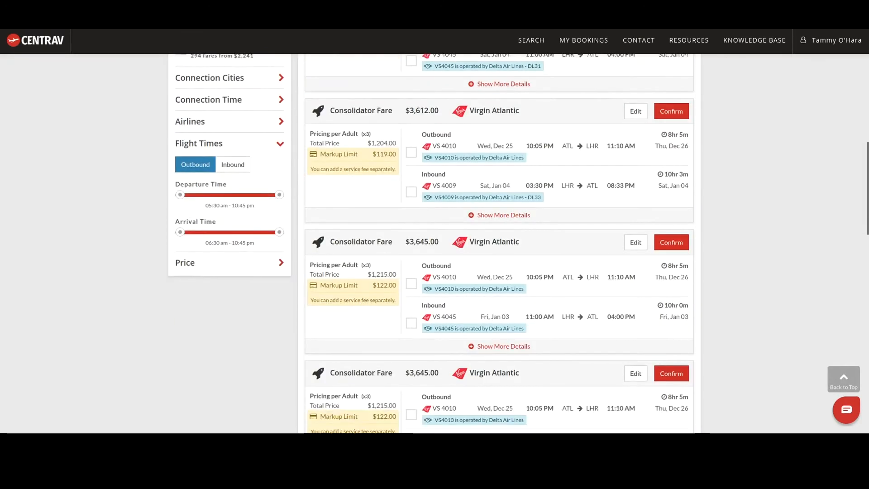
{"action": "scroll", "coordinate": [498, 245], "scroll_direction": "down", "scroll_amount": 15}
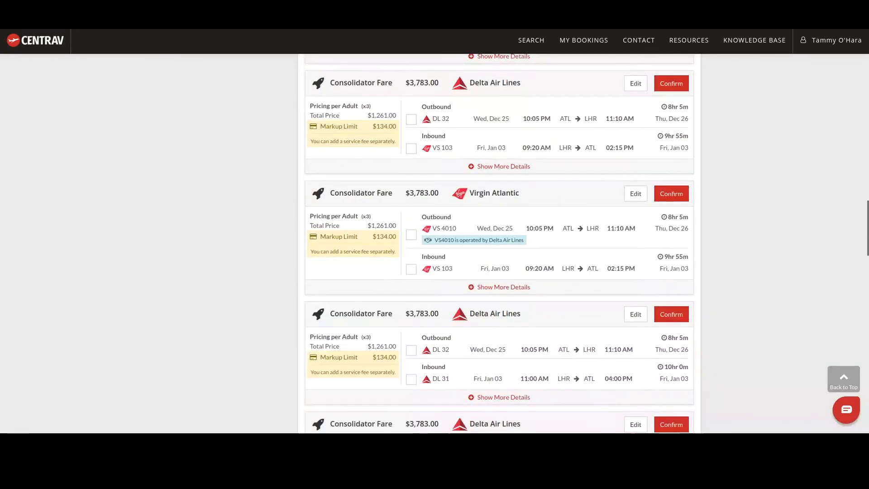
{"action": "scroll", "coordinate": [498, 244], "scroll_direction": "down", "scroll_amount": 12}
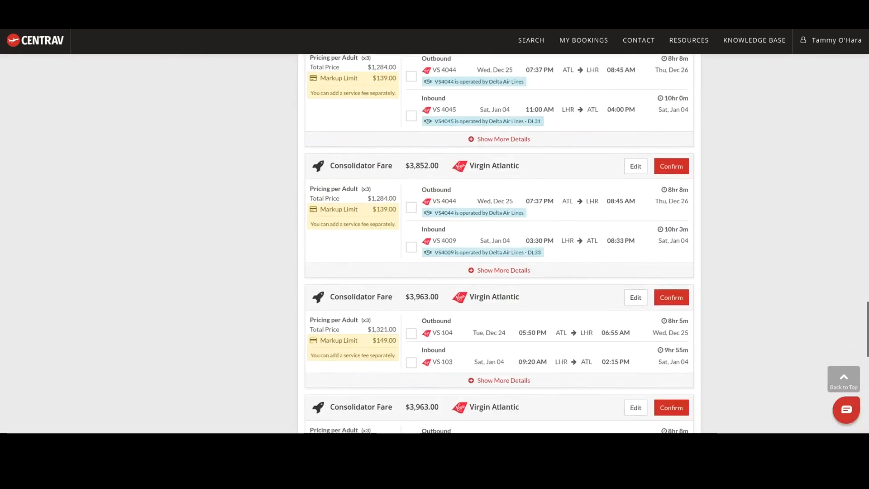
{"action": "scroll", "coordinate": [498, 245], "scroll_direction": "down", "scroll_amount": 15}
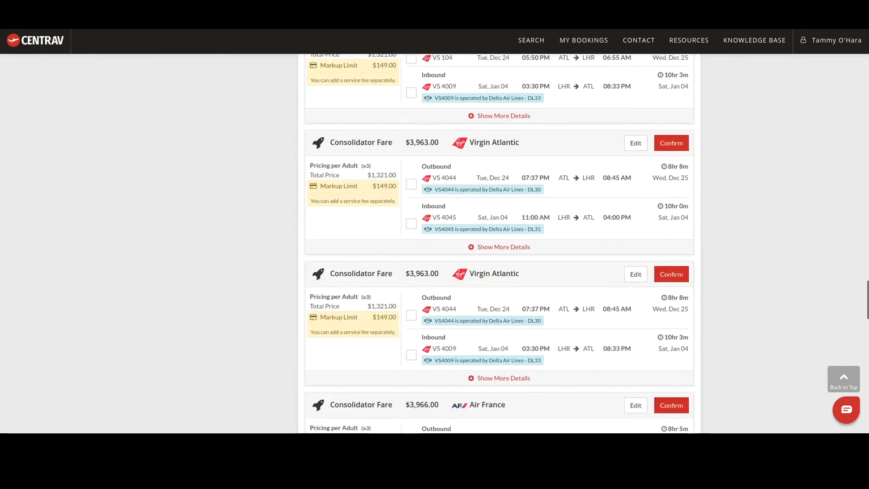
{"action": "scroll", "coordinate": [498, 245], "scroll_direction": "down", "scroll_amount": 4}
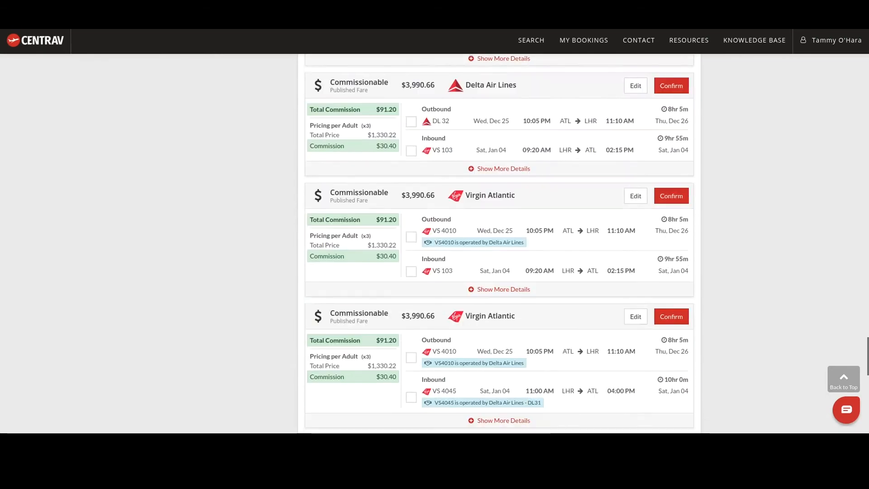
{"action": "scroll", "coordinate": [498, 244], "scroll_direction": "down", "scroll_amount": 9}
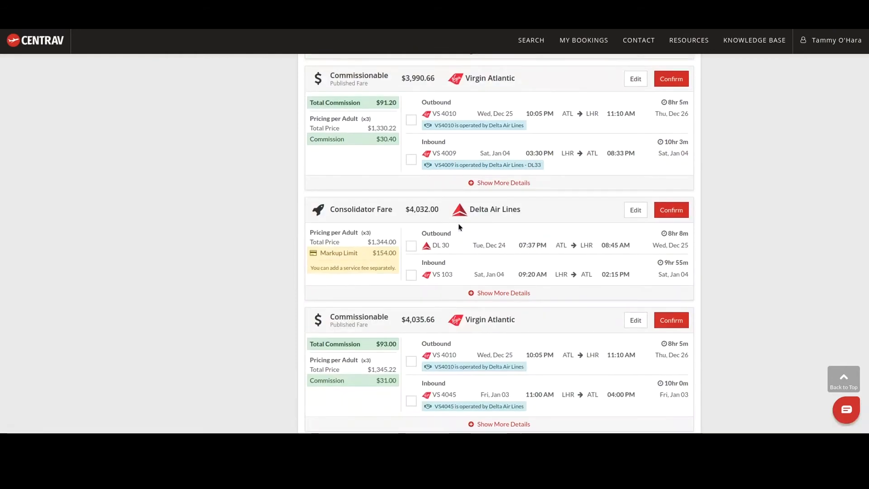
{"action": "scroll", "coordinate": [492, 247], "scroll_direction": "down", "scroll_amount": 8}
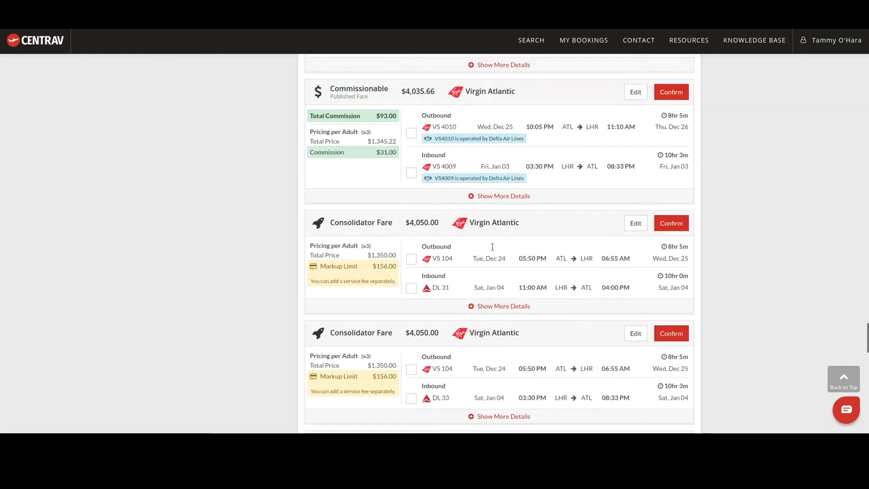
{"action": "scroll", "coordinate": [492, 247], "scroll_direction": "down", "scroll_amount": 3}
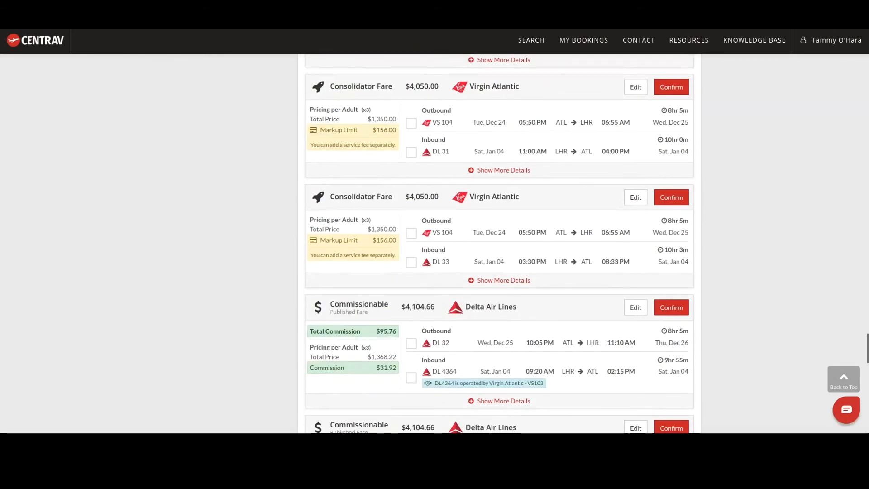
{"action": "scroll", "coordinate": [498, 245], "scroll_direction": "down", "scroll_amount": 9}
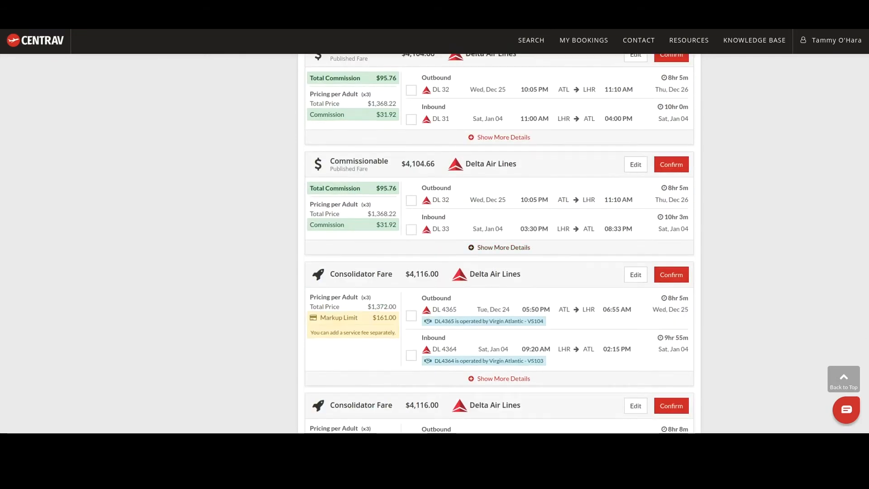
{"action": "scroll", "coordinate": [498, 245], "scroll_direction": "down", "scroll_amount": 5}
- Examine the commissionable Virgin Atlantic and Delta non stop fares, comparing total price, commission and flight times
{"action": "scroll", "coordinate": [498, 245], "scroll_direction": "up", "scroll_amount": 12}
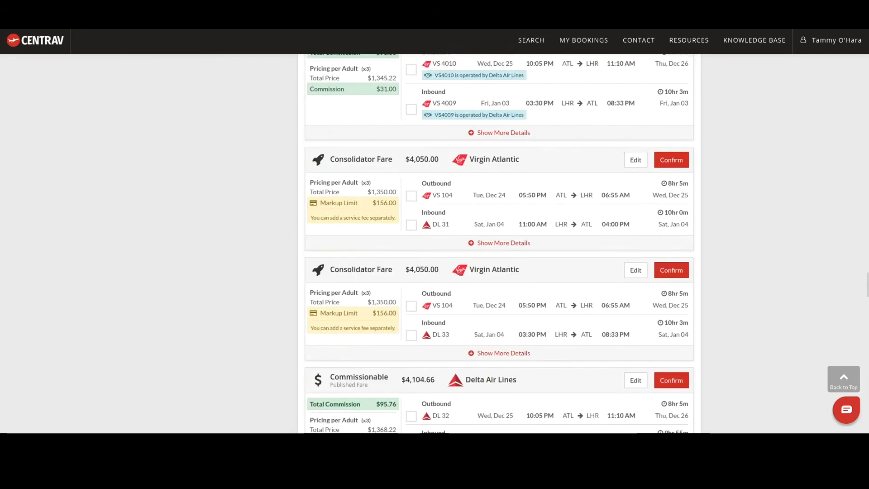
{"action": "scroll", "coordinate": [498, 244], "scroll_direction": "up", "scroll_amount": 2}
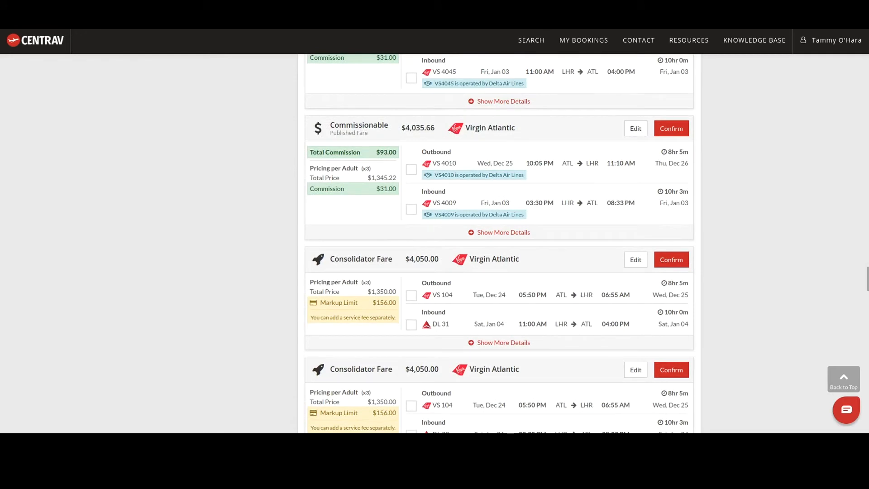
{"action": "scroll", "coordinate": [549, 229], "scroll_direction": "up", "scroll_amount": 2}
{"action": "scroll", "coordinate": [550, 229], "scroll_direction": "up", "scroll_amount": 4}
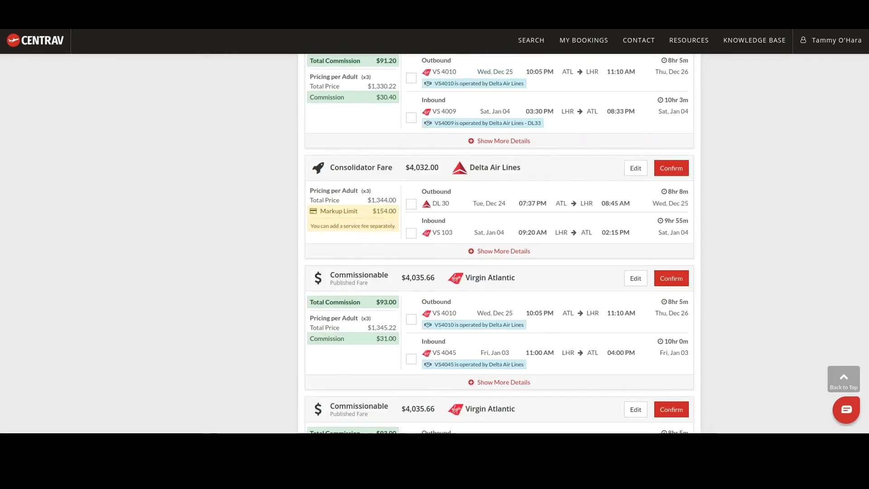
{"action": "scroll", "coordinate": [500, 245], "scroll_direction": "up", "scroll_amount": 2}
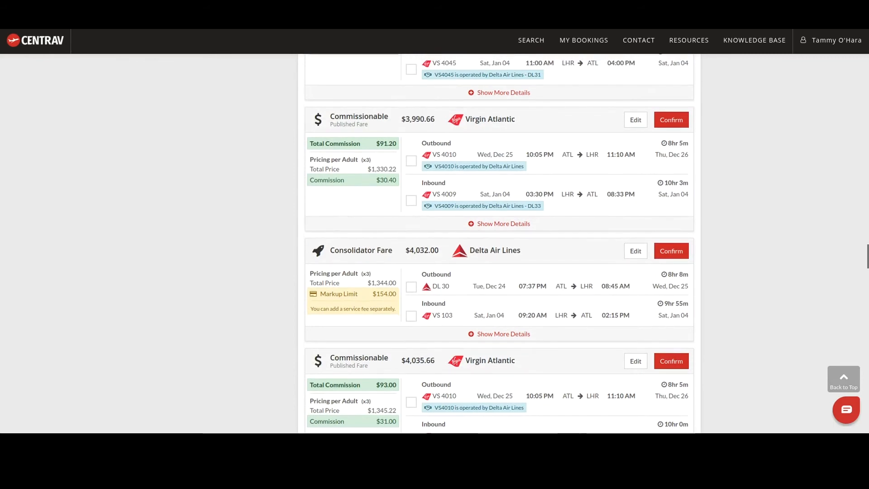
{"action": "scroll", "coordinate": [500, 244], "scroll_direction": "up", "scroll_amount": 4}
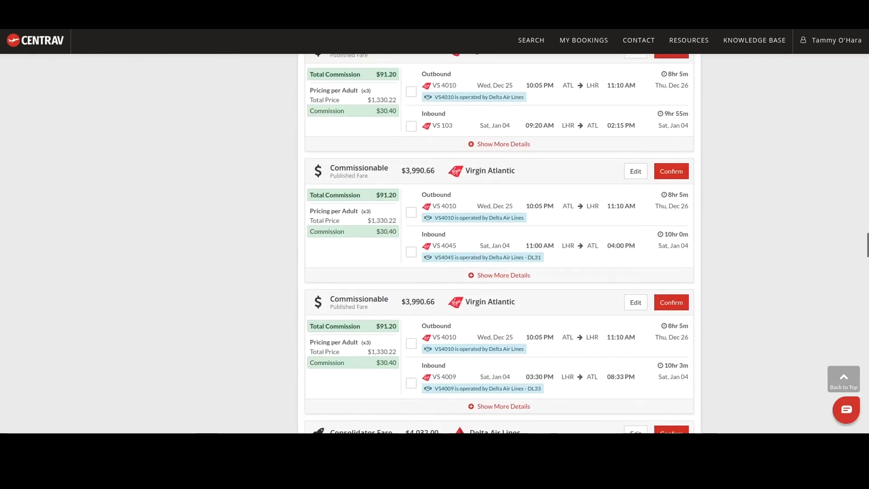
{"action": "scroll", "coordinate": [452, 198], "scroll_direction": "up", "scroll_amount": 2}
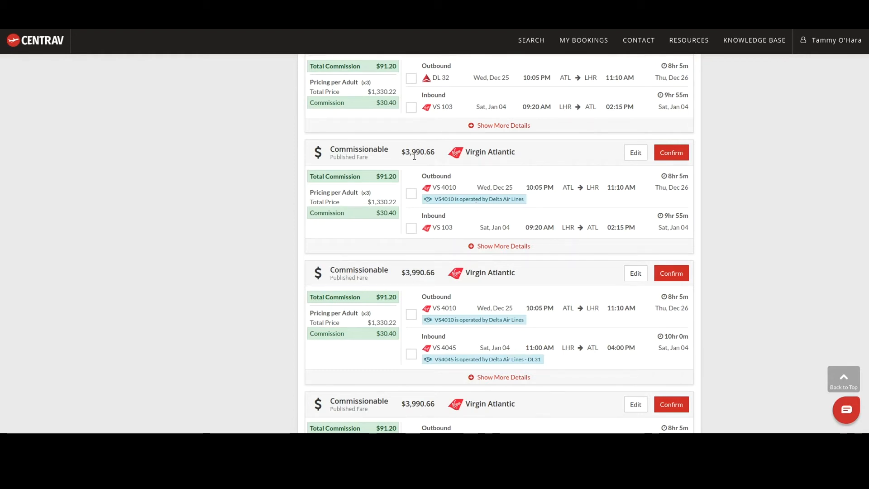
{"action": "scroll", "coordinate": [416, 216], "scroll_direction": "up", "scroll_amount": 1}
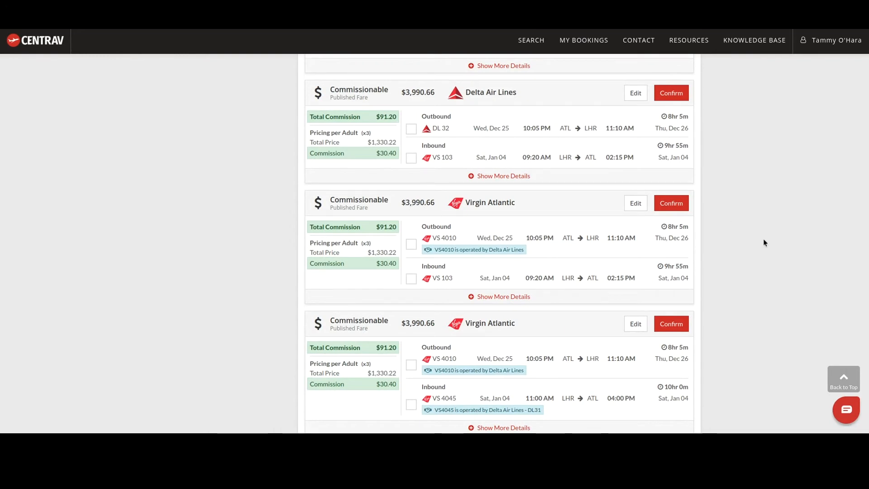
- Review the consolidator non stop fares from the cheapest upward, comparing markup limits, travel dates and operating carriers
{"action": "scroll", "coordinate": [764, 242], "scroll_direction": "up", "scroll_amount": 5}
{"action": "scroll", "coordinate": [763, 238], "scroll_direction": "up", "scroll_amount": 15}
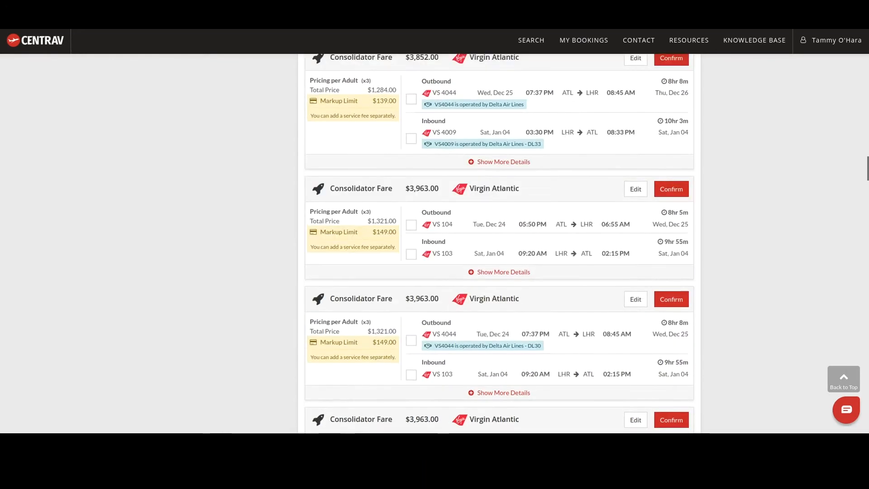
{"action": "scroll", "coordinate": [482, 244], "scroll_direction": "up", "scroll_amount": 5}
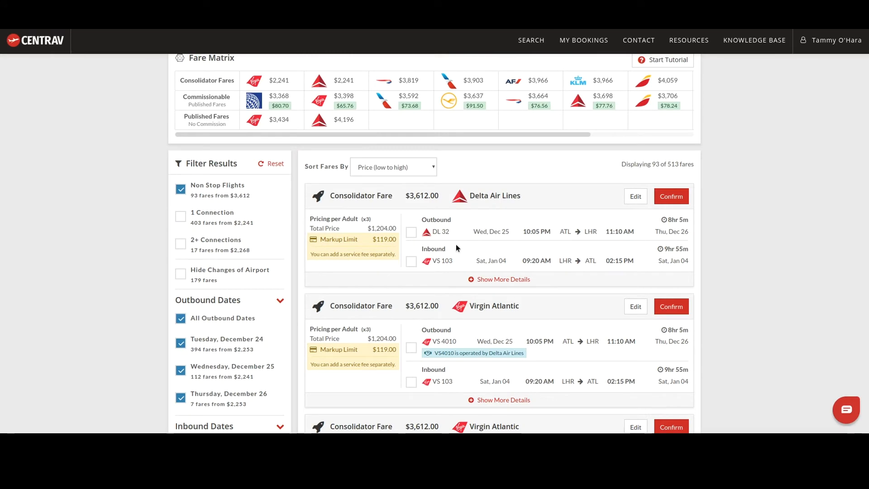
{"action": "scroll", "coordinate": [758, 222], "scroll_direction": "down", "scroll_amount": 10}
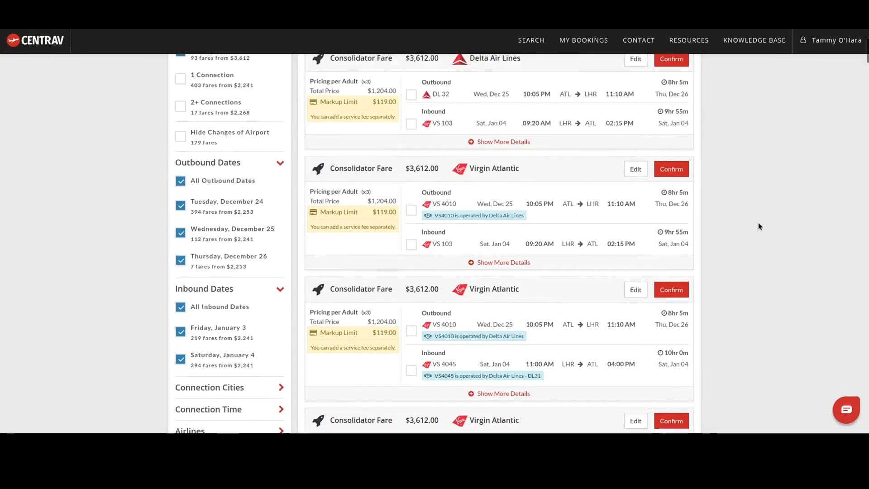
{"action": "scroll", "coordinate": [499, 244], "scroll_direction": "down", "scroll_amount": 10}
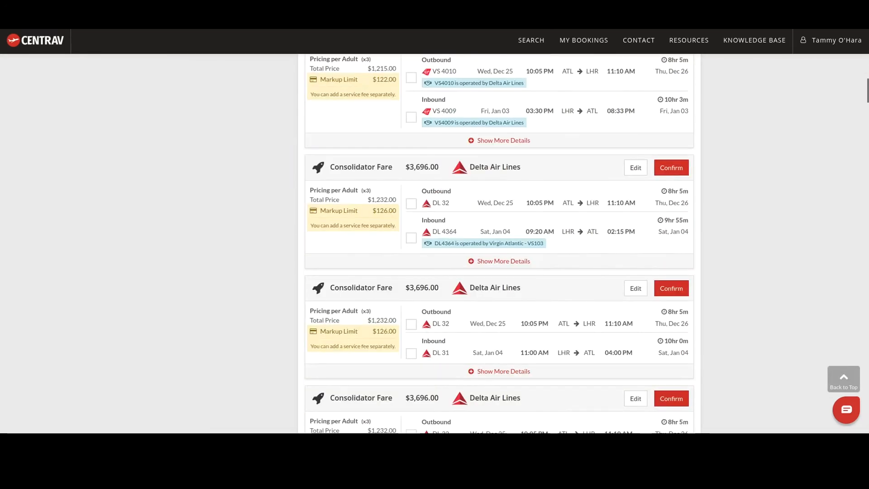
{"action": "scroll", "coordinate": [499, 244], "scroll_direction": "down", "scroll_amount": 10}
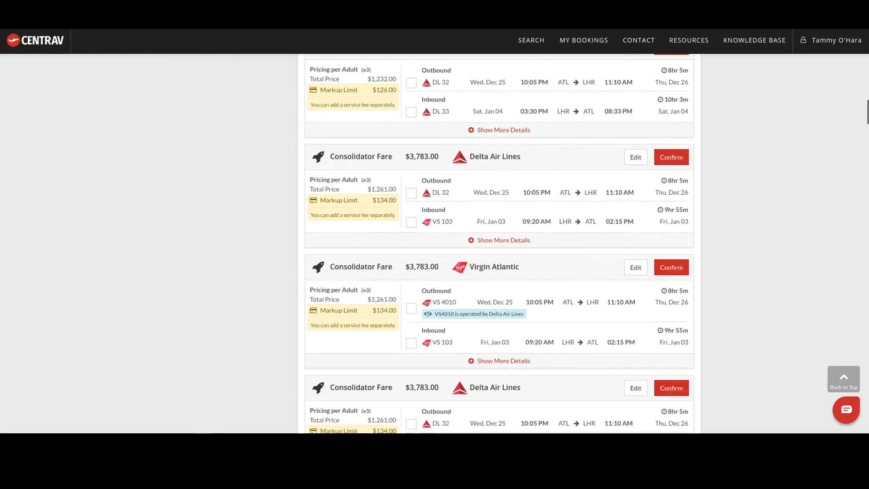
{"action": "scroll", "coordinate": [499, 244], "scroll_direction": "down", "scroll_amount": 8}
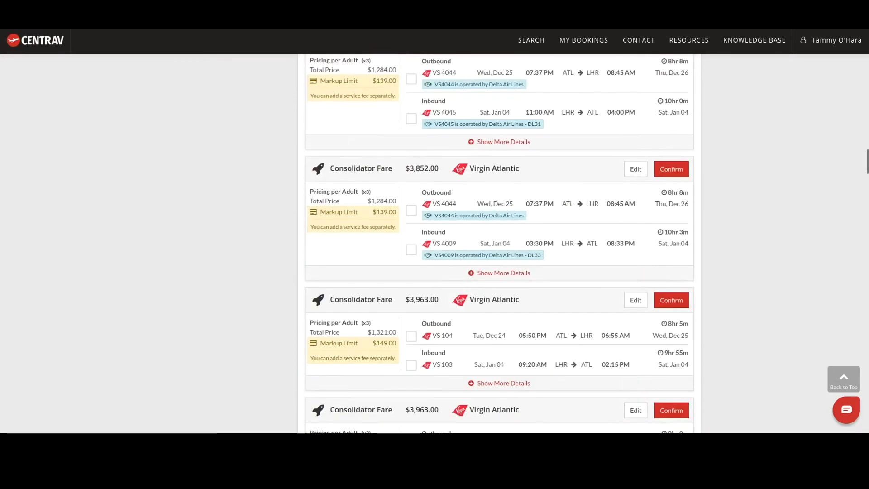
{"action": "scroll", "coordinate": [499, 245], "scroll_direction": "down", "scroll_amount": 5}
{"action": "scroll", "coordinate": [499, 244], "scroll_direction": "down", "scroll_amount": 4}
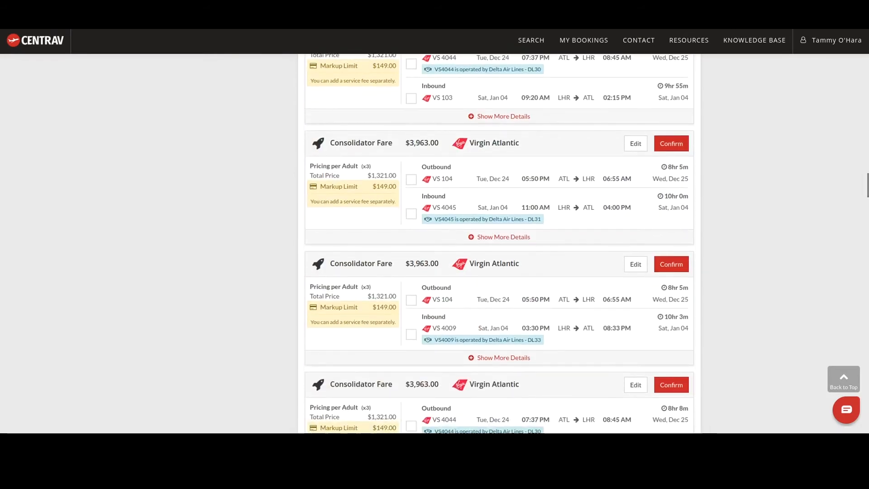
{"action": "scroll", "coordinate": [643, 247], "scroll_direction": "down", "scroll_amount": 2}
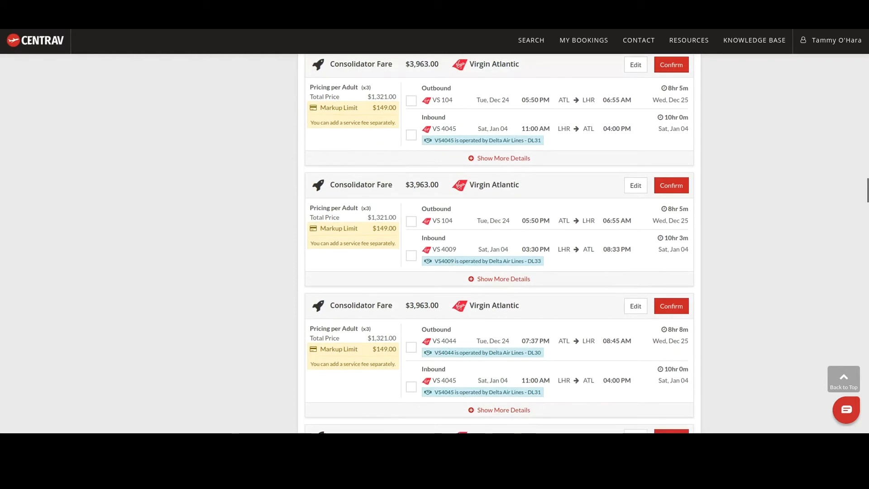
- Confirm the cheapest Delta Air Lines consolidator fare, outbound on DL 32 and inbound on VS 103, and skim its booking page through the rules
{"action": "scroll", "coordinate": [756, 181], "scroll_direction": "up", "scroll_amount": 15}
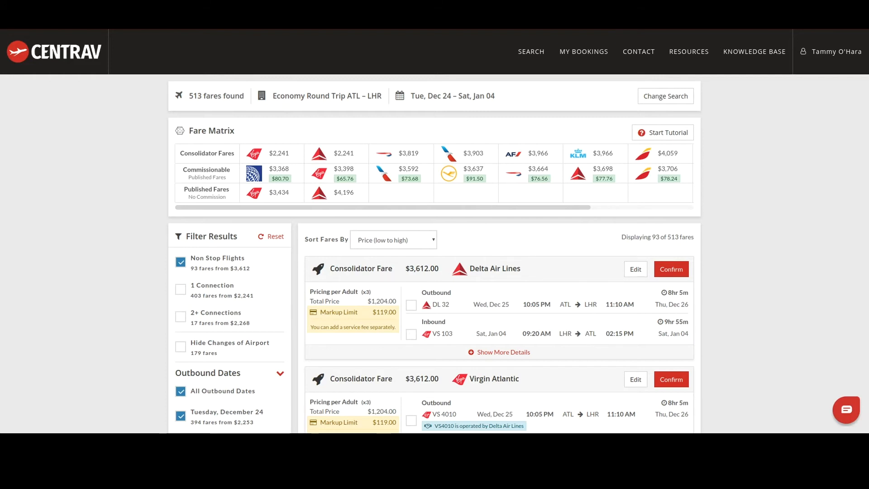
{"action": "left_click", "coordinate": [671, 269]}
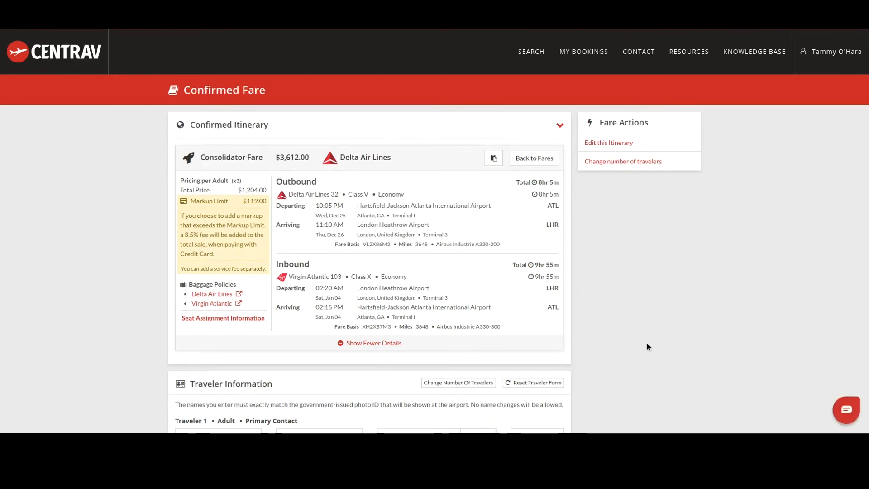
{"action": "scroll", "coordinate": [647, 345], "scroll_direction": "down", "scroll_amount": 2}
{"action": "scroll", "coordinate": [647, 346], "scroll_direction": "down", "scroll_amount": 1}
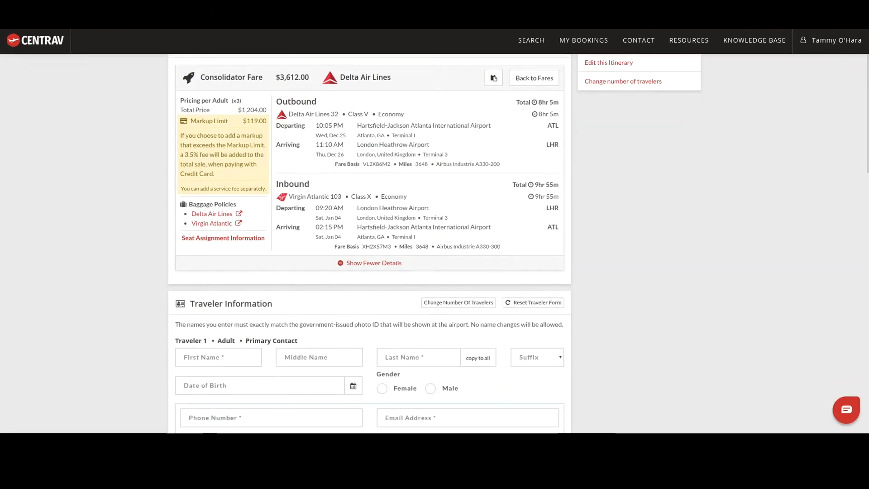
{"action": "scroll", "coordinate": [647, 347], "scroll_direction": "down", "scroll_amount": 5}
{"action": "scroll", "coordinate": [647, 347], "scroll_direction": "down", "scroll_amount": 7}
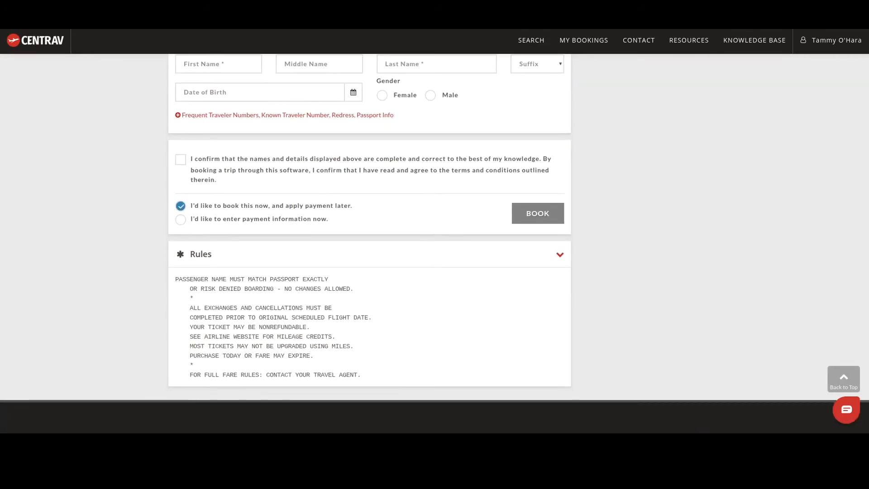
- Examine the confirmed itinerary, the three travelers' information fields, and the terms confirmation and payment options
{"action": "scroll", "coordinate": [648, 347], "scroll_direction": "up", "scroll_amount": 15}
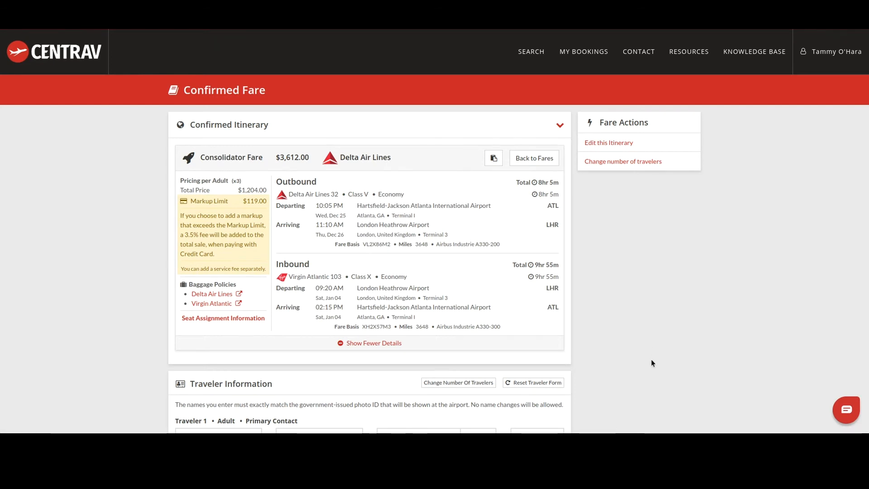
{"action": "scroll", "coordinate": [652, 363], "scroll_direction": "down", "scroll_amount": 5}
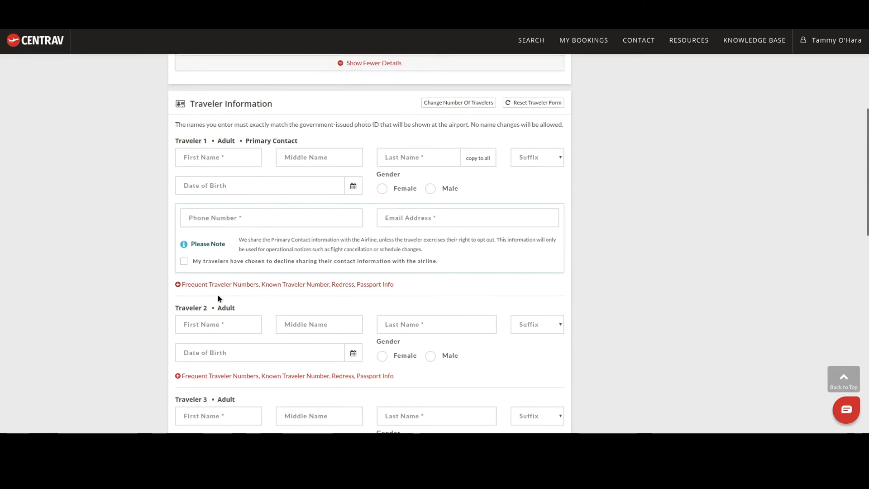
{"action": "scroll", "coordinate": [360, 210], "scroll_direction": "down", "scroll_amount": 5}
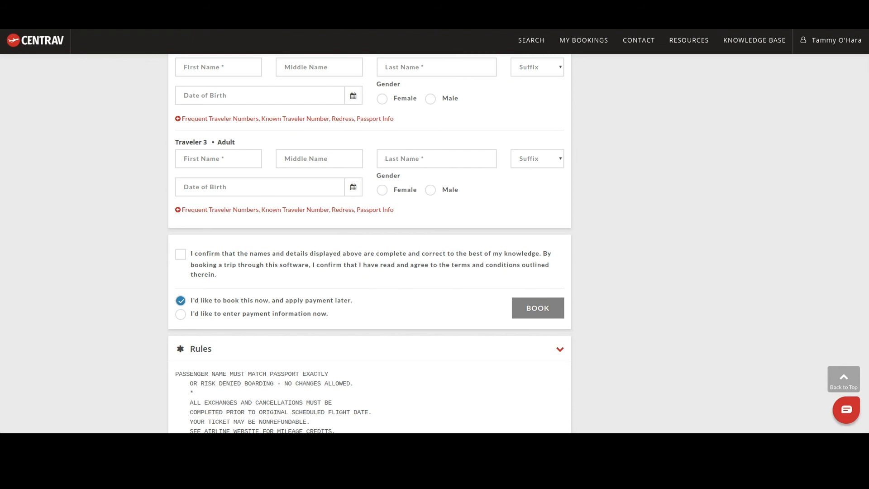
{"action": "scroll", "coordinate": [395, 379], "scroll_direction": "up", "scroll_amount": 15}
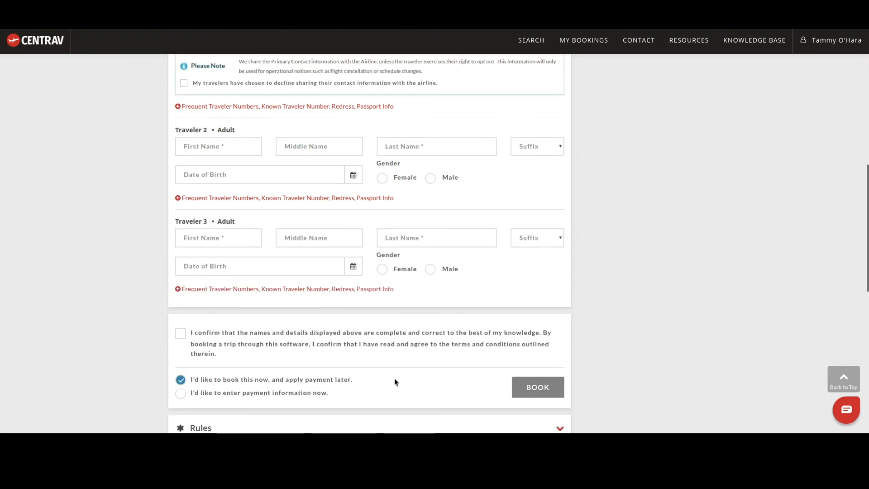